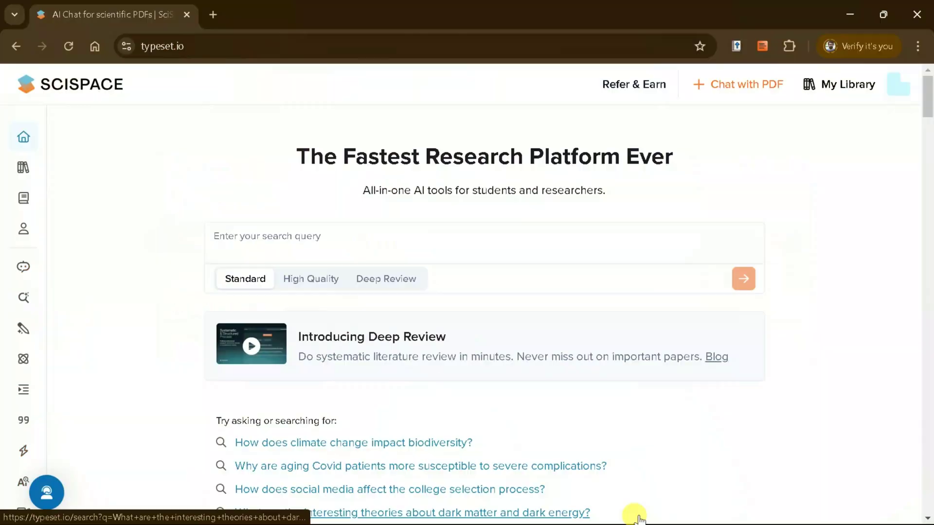
# Open Literature Review and set the search mode to Deep Review.
pyautogui.moveTo(9, 148)
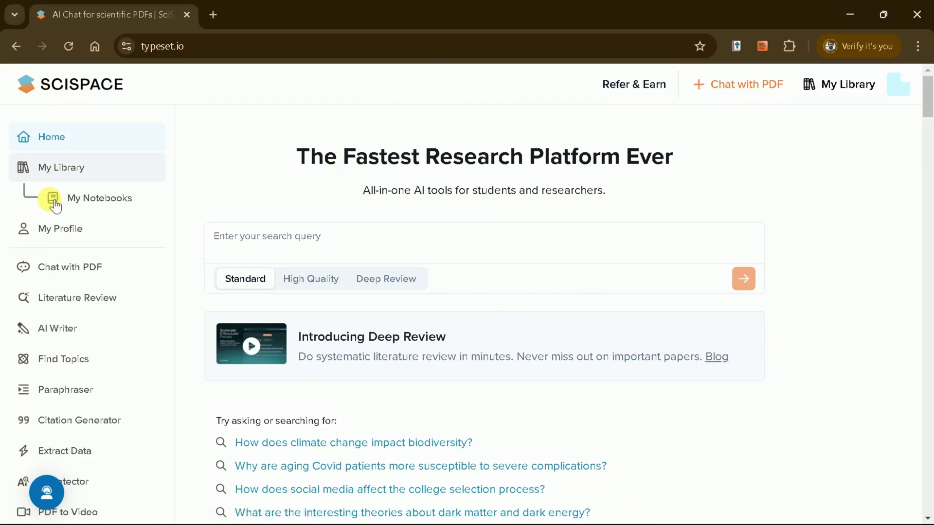
pyautogui.click(83, 304)
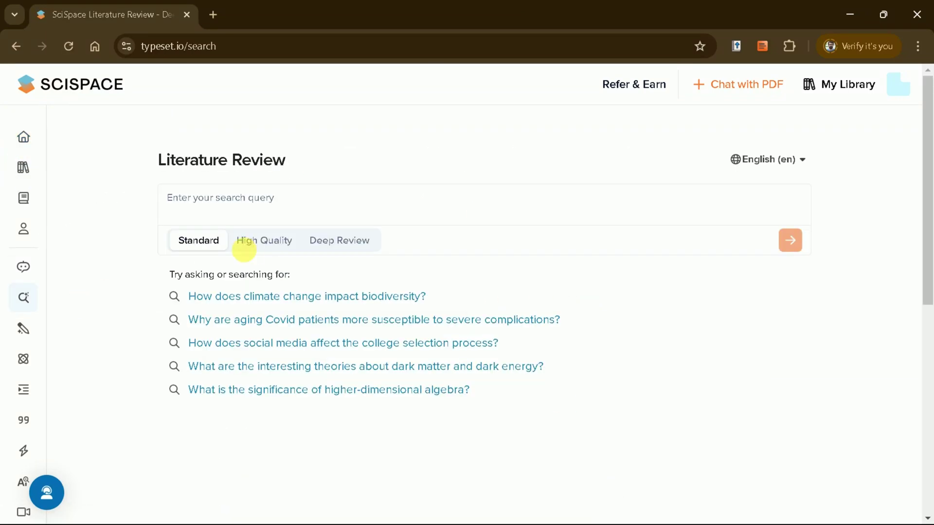
pyautogui.click(250, 245)
pyautogui.click(354, 248)
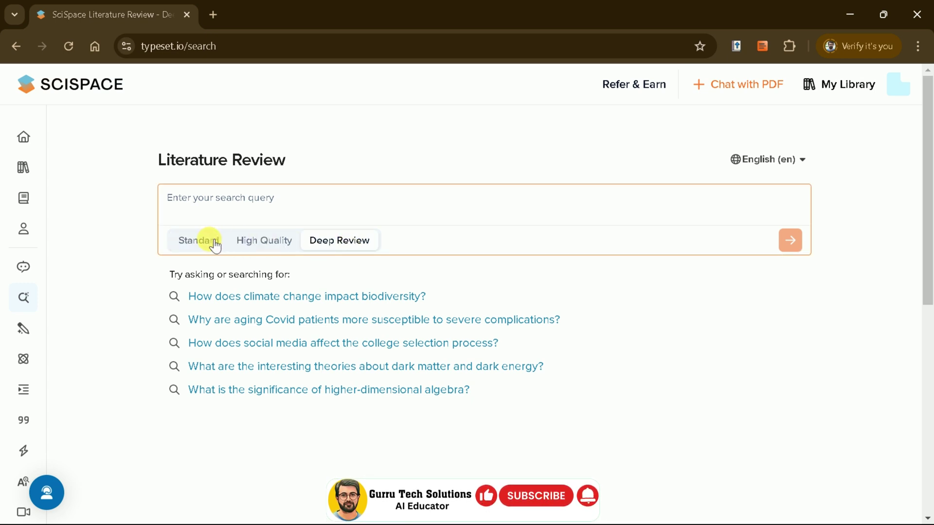
pyautogui.click(331, 243)
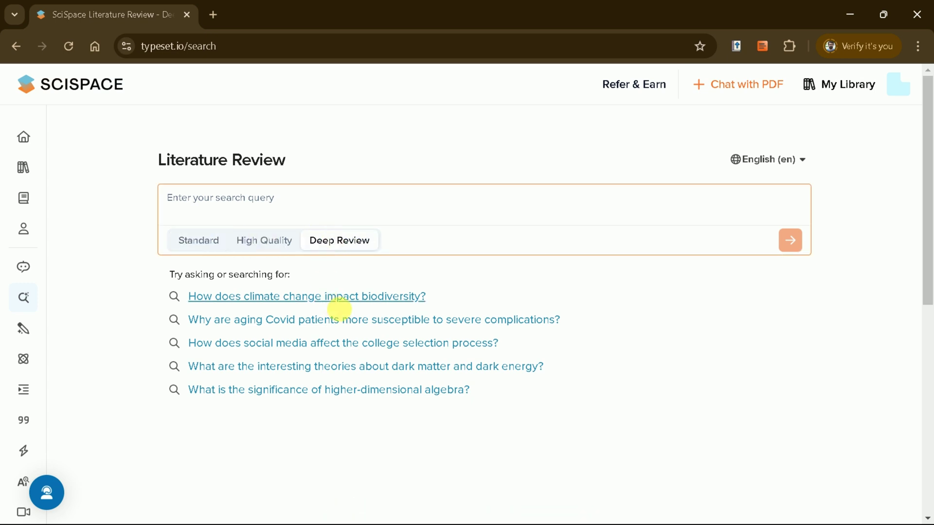
# Submit the question 'Does AI effects Mathematics learning, focus on paper published between 2020 to 2025'.
pyautogui.click(275, 209)
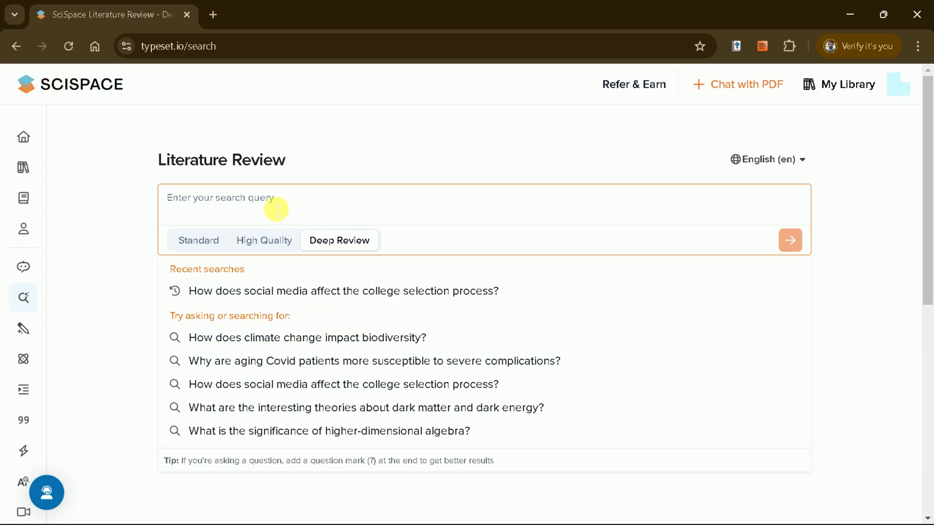
pyautogui.write('Does ')
pyautogui.write('AI effects ')
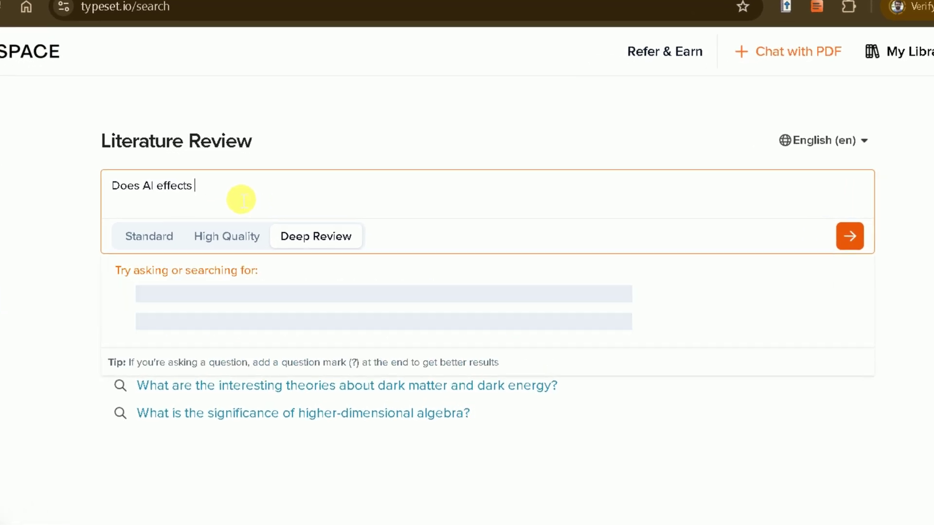
pyautogui.write('Mathematics learning, ')
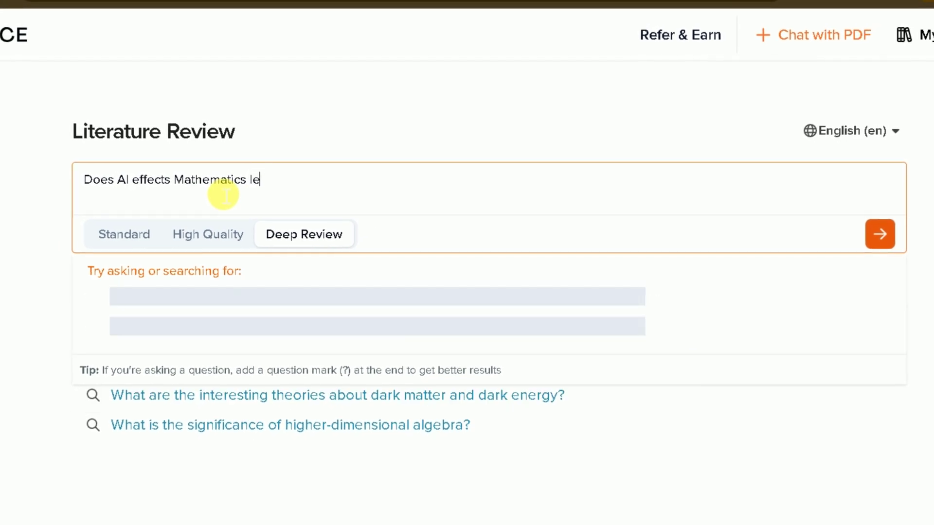
pyautogui.write('focus on paper')
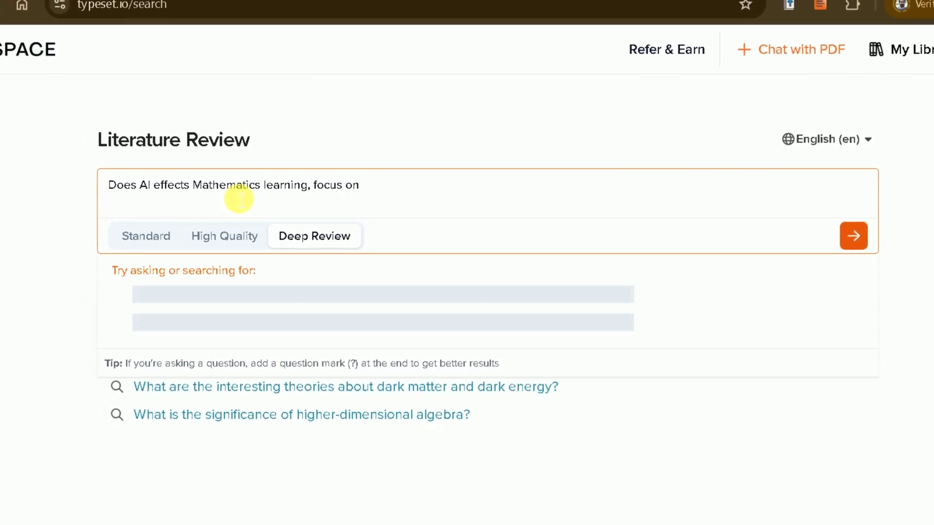
pyautogui.write(' published between')
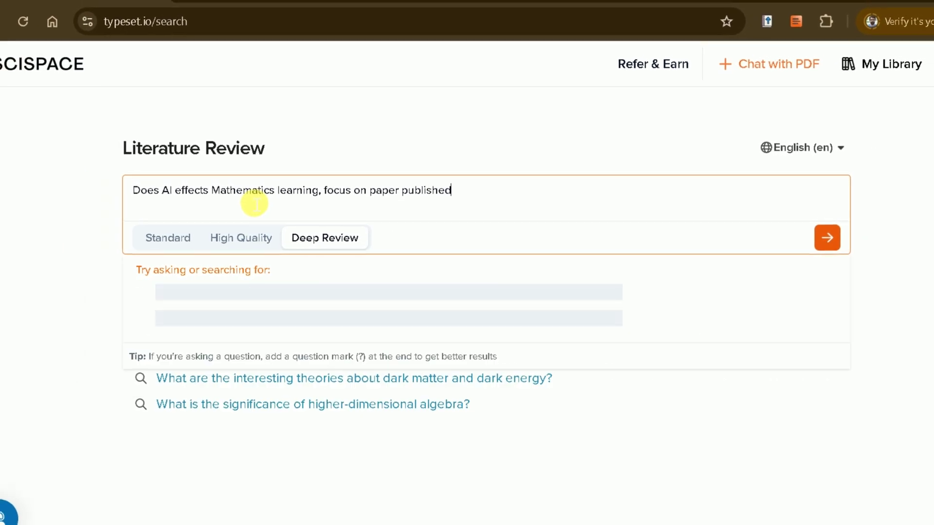
pyautogui.write(' 2020 to 2025')
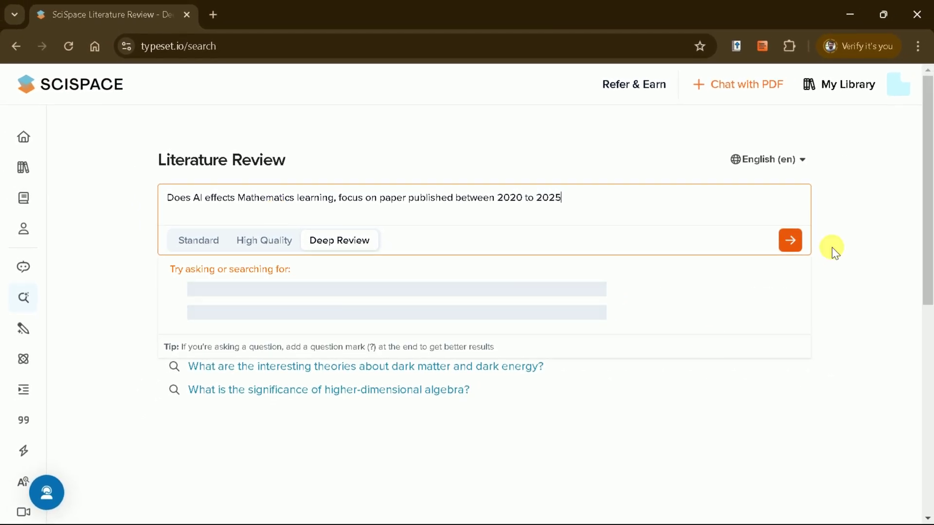
pyautogui.click(790, 241)
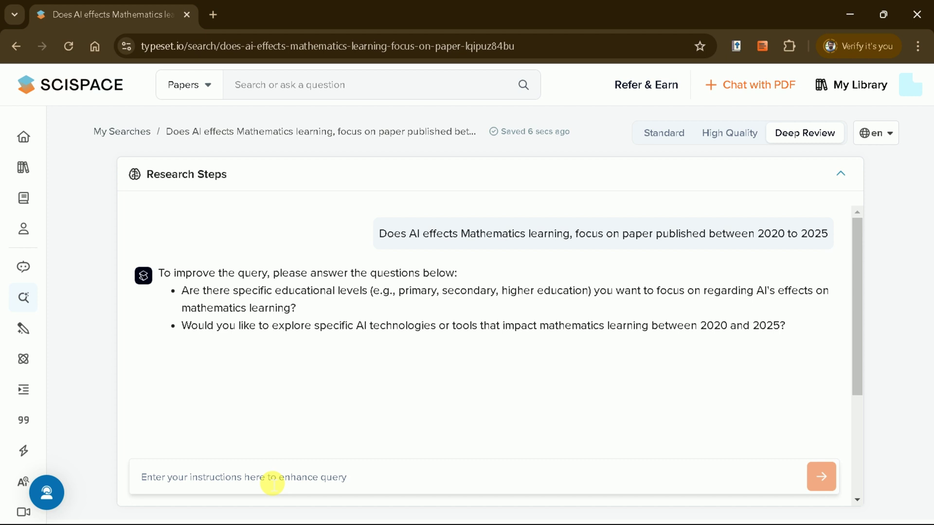
# Answer the clarifying questions with 'Secondary education' and read through the enhanced query.
pyautogui.click(272, 483)
pyautogui.write('Secondary educatio')
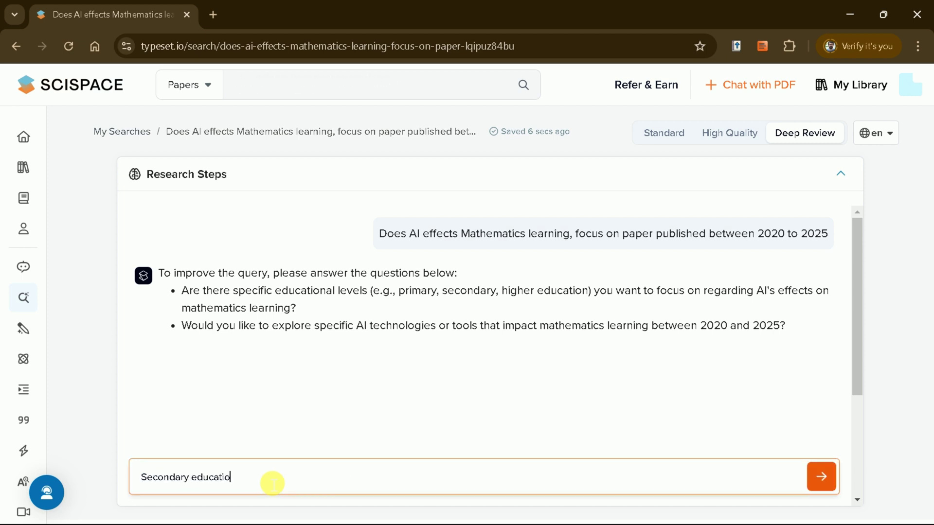
pyautogui.write('n')
pyautogui.click(822, 478)
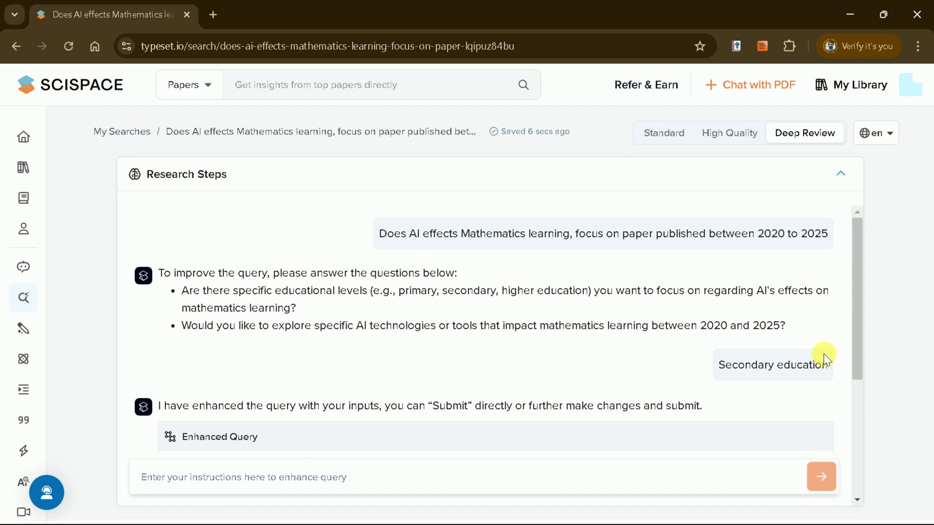
pyautogui.moveTo(856, 334); pyautogui.dragTo(875, 459)
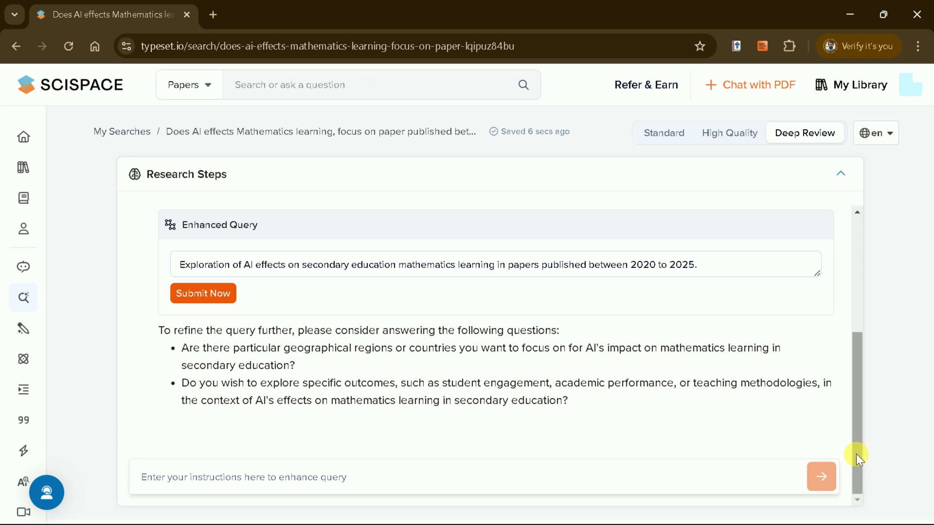
pyautogui.moveTo(856, 454)
pyautogui.mouseDown()
pyautogui.moveTo(859, 322)
pyautogui.moveTo(851, 470)
pyautogui.mouseUp()
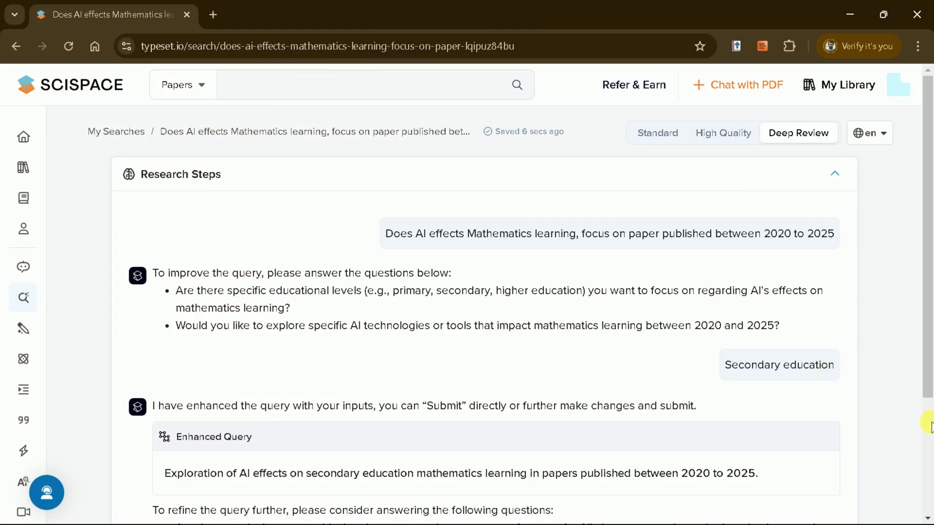
# Follow the Performing Steps panel and progress percentage until 236 of 1750 papers are found.
pyautogui.scroll(-3, 931, 425)
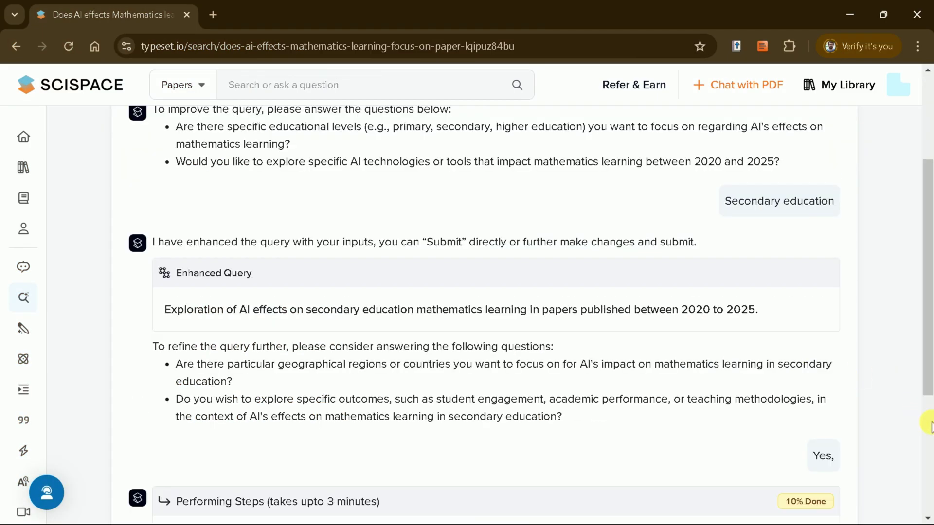
pyautogui.scroll(-2, 929, 426)
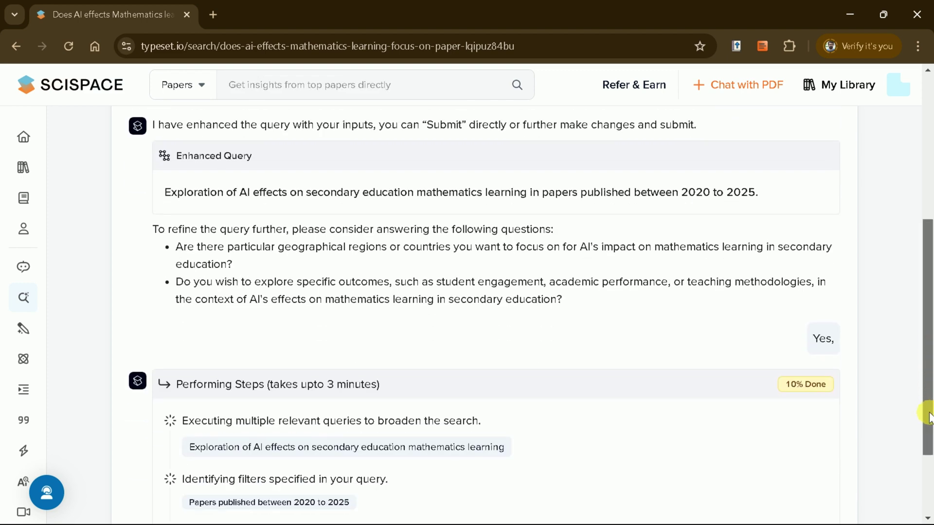
pyautogui.moveTo(929, 426); pyautogui.dragTo(929, 489)
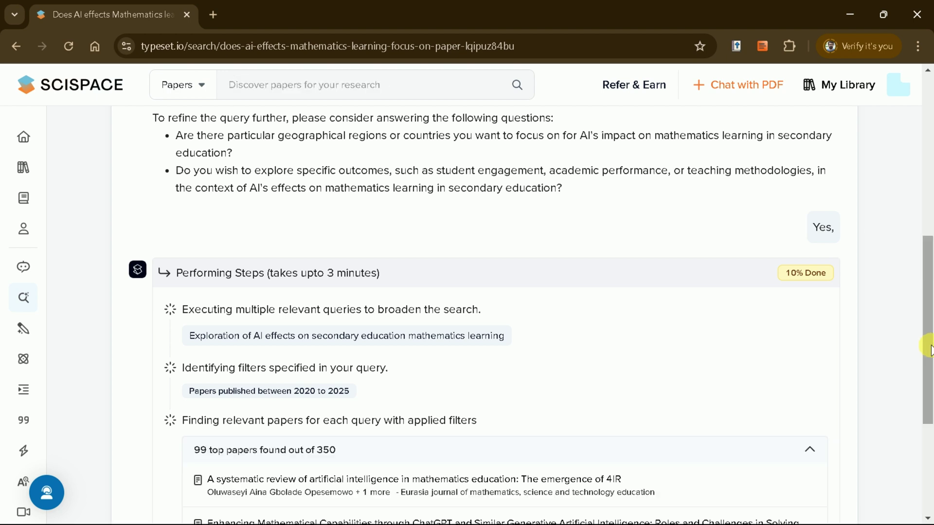
pyautogui.moveTo(917, 330); pyautogui.dragTo(930, 397)
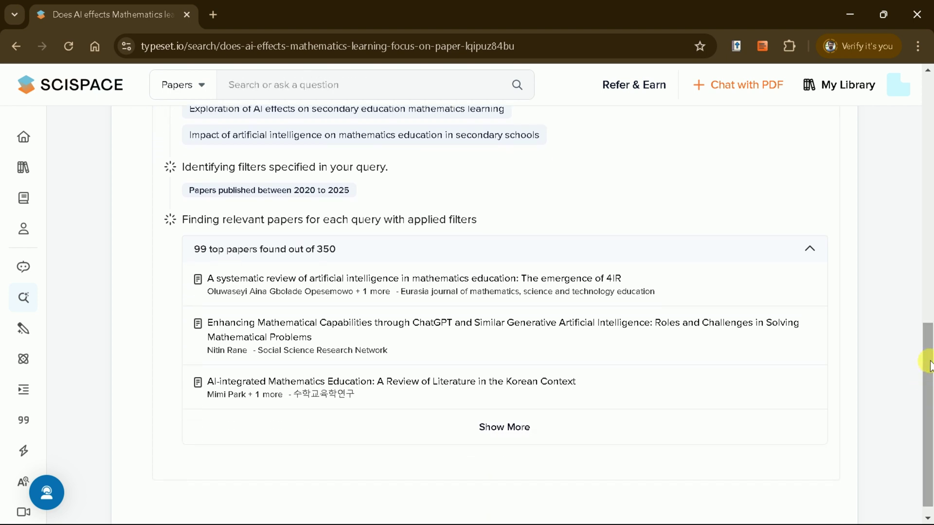
pyautogui.moveTo(930, 366); pyautogui.dragTo(930, 375)
pyautogui.scroll(3, 834, 173)
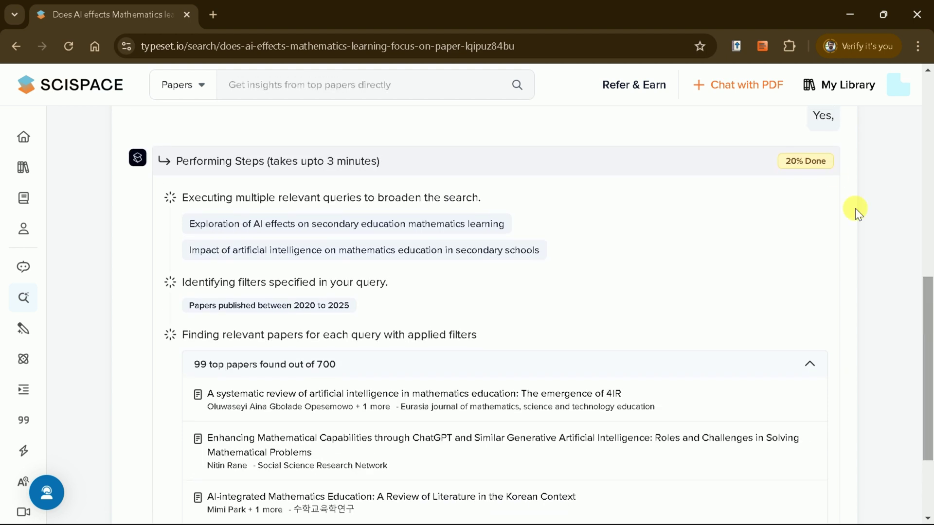
pyautogui.moveTo(784, 157); pyautogui.dragTo(827, 167)
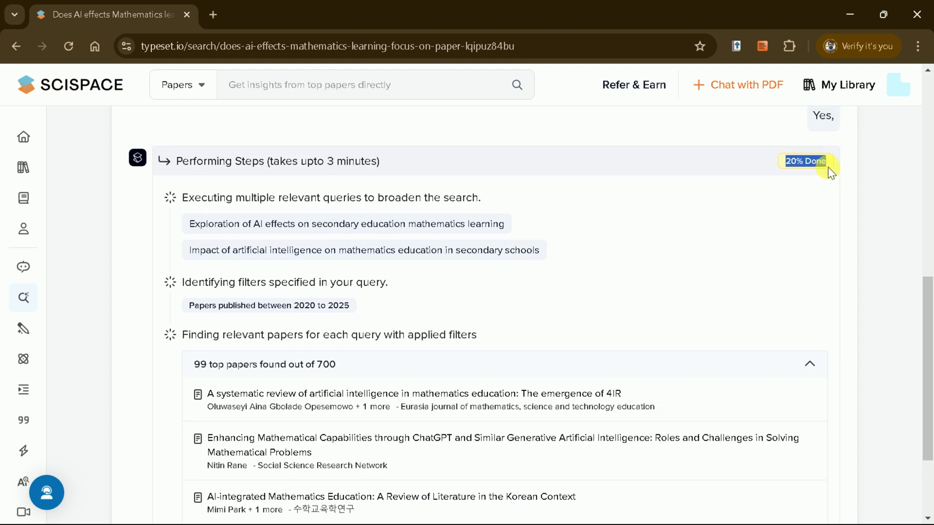
pyautogui.click(827, 156)
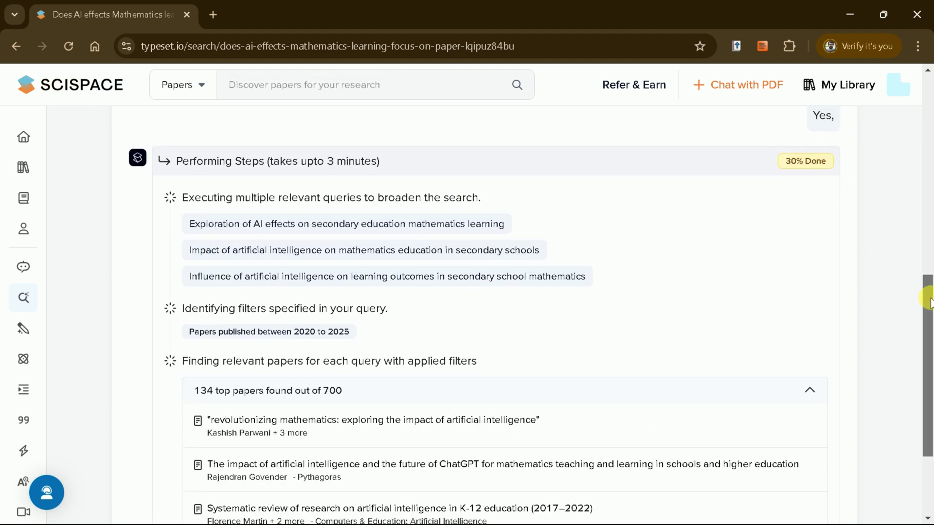
pyautogui.moveTo(928, 301)
pyautogui.mouseDown()
pyautogui.moveTo(926, 385)
pyautogui.moveTo(926, 307)
pyautogui.mouseUp()
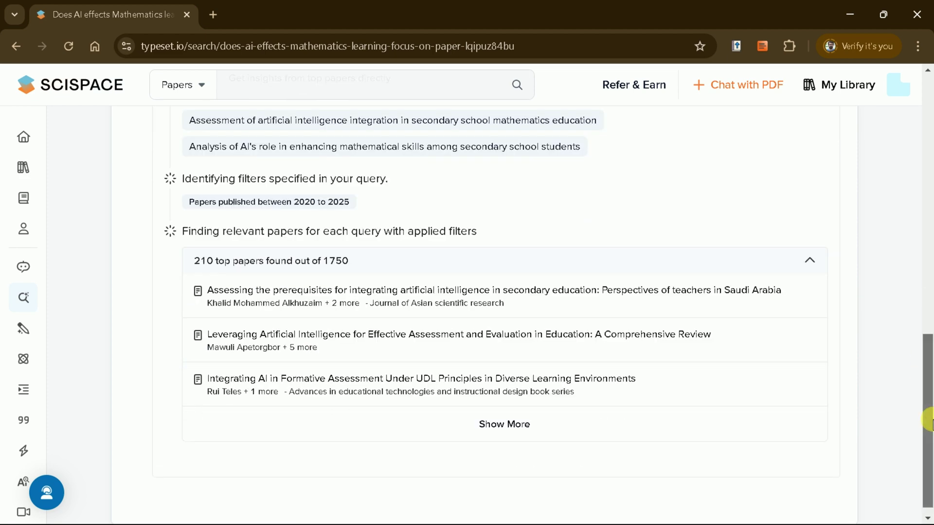
pyautogui.moveTo(927, 375); pyautogui.dragTo(928, 403)
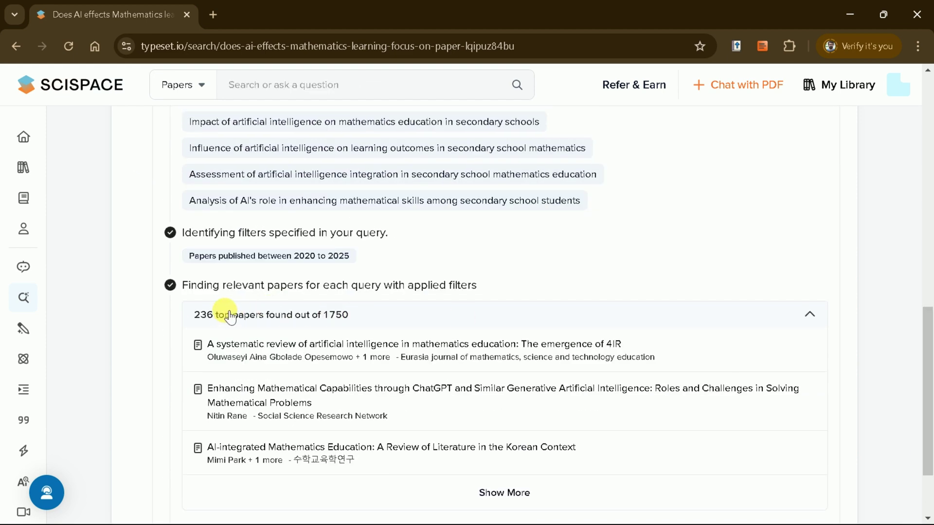
# Browse the full list of 236 found papers, then close it.
pyautogui.click(518, 493)
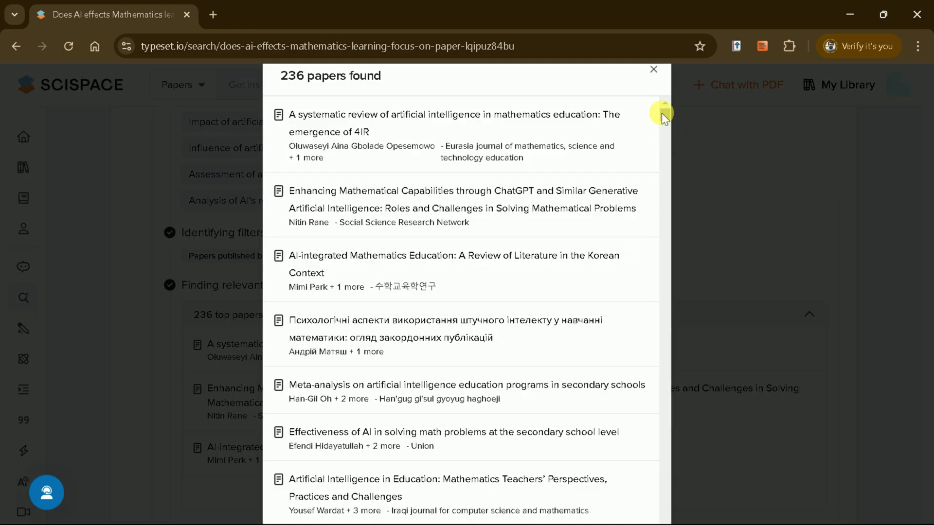
pyautogui.moveTo(661, 113); pyautogui.dragTo(664, 240)
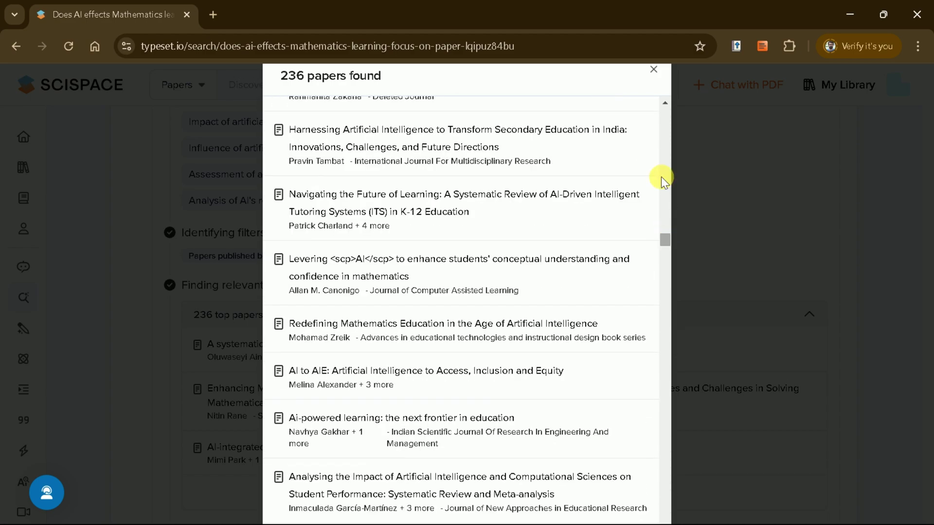
pyautogui.click(653, 71)
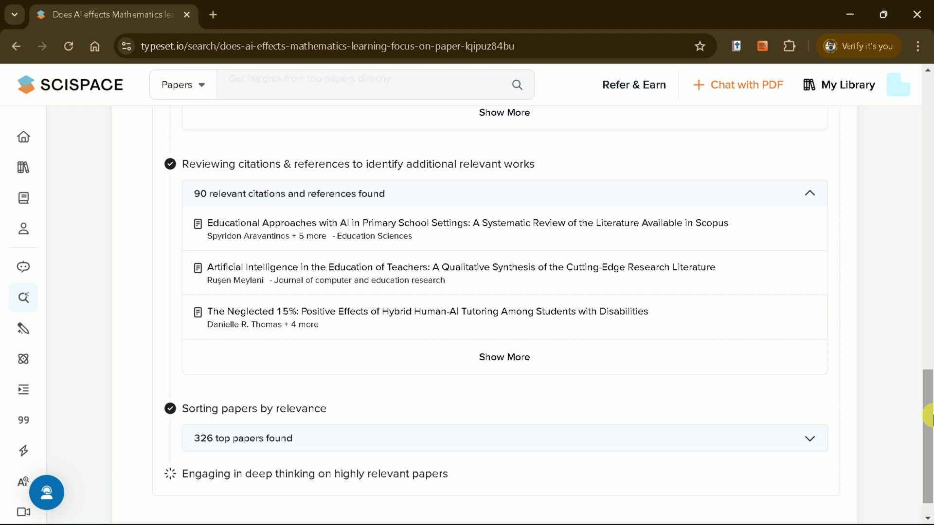
# Scroll to the top of the finished answer synthesized from the top 20 of 326 papers.
pyautogui.moveTo(928, 416); pyautogui.dragTo(929, 440)
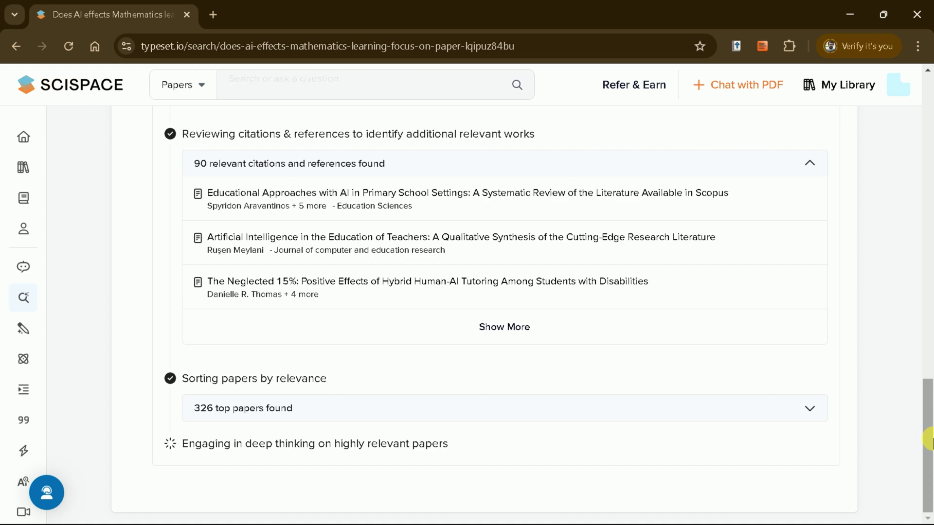
pyautogui.moveTo(929, 440); pyautogui.dragTo(929, 122)
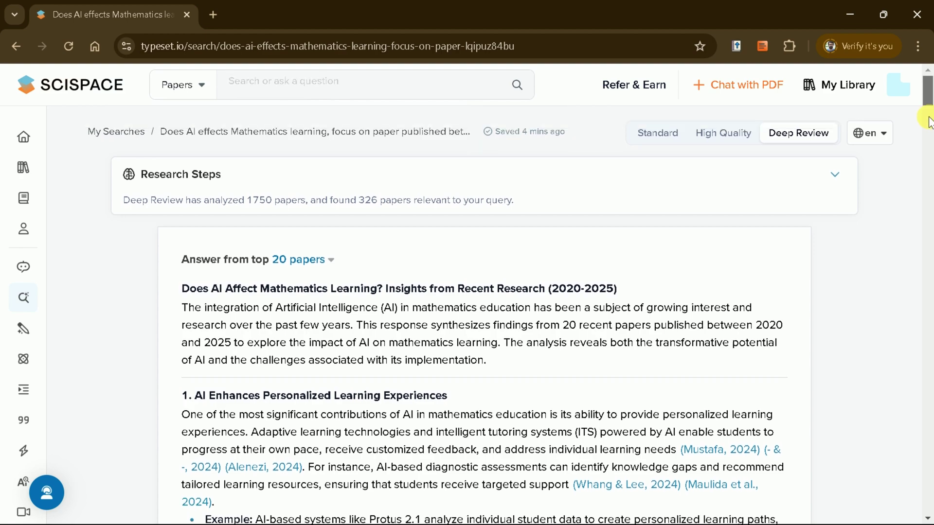
# Scroll back to the answer and open its 'Answer from top 20 papers' selector.
pyautogui.scroll(-10, 929, 121)
pyautogui.scroll(10, 929, 106)
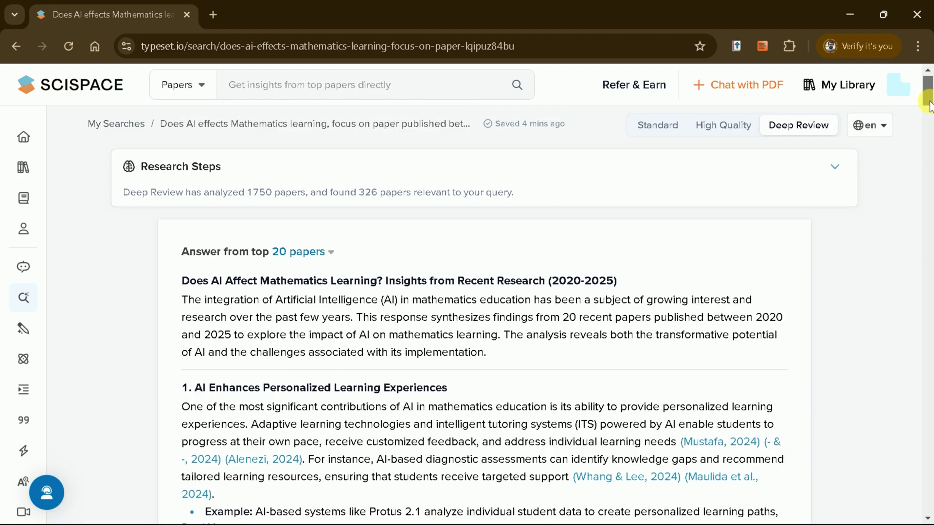
pyautogui.moveTo(929, 106); pyautogui.dragTo(929, 143)
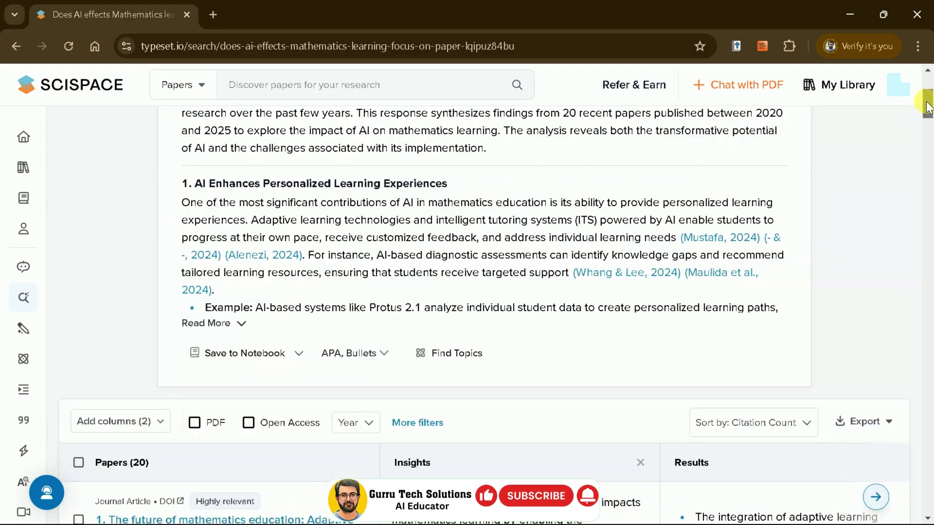
pyautogui.moveTo(926, 105); pyautogui.dragTo(926, 47)
pyautogui.scroll(-2, 926, 90)
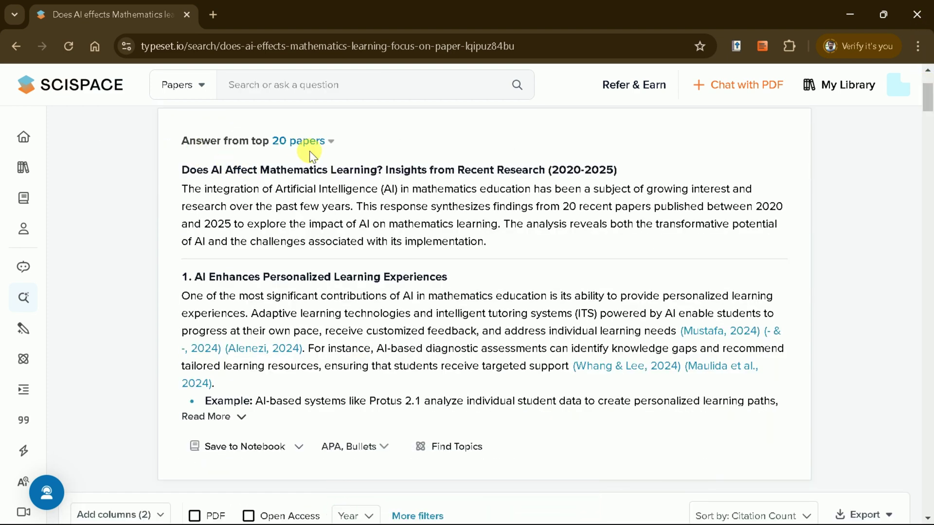
pyautogui.click(333, 142)
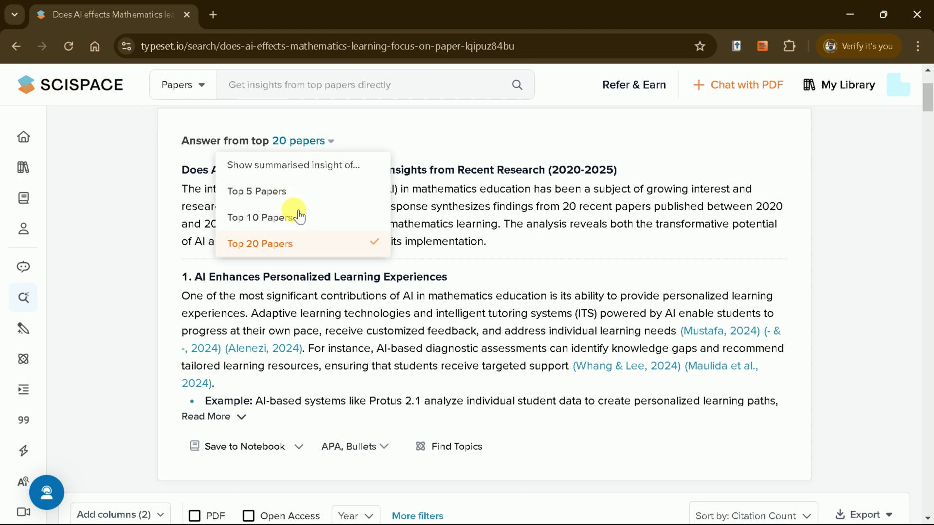
# Base the answer on the Top 5 Papers, skim its text, and scroll to the papers table.
pyautogui.click(287, 197)
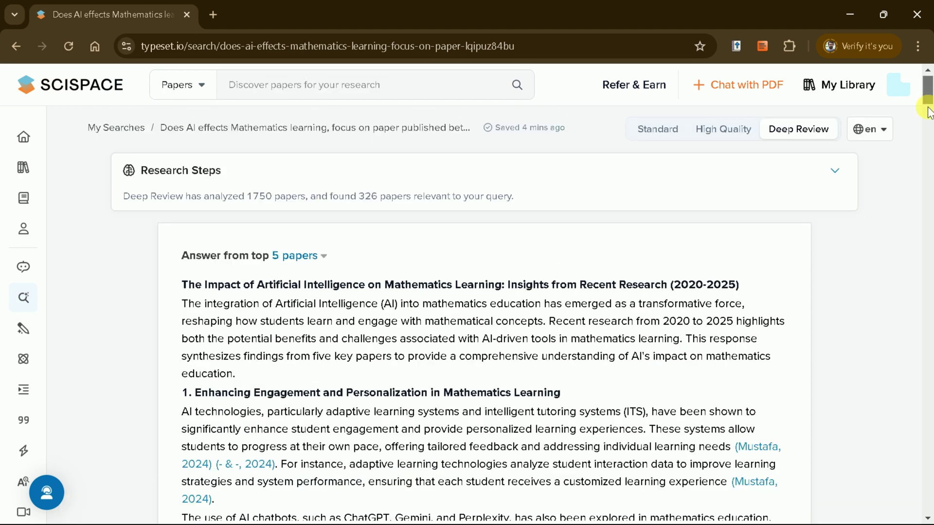
pyautogui.scroll(-1, 928, 114)
pyautogui.moveTo(188, 251); pyautogui.dragTo(607, 246)
pyautogui.click(179, 290)
pyautogui.moveTo(403, 264); pyautogui.dragTo(642, 267)
pyautogui.click(654, 269)
pyautogui.moveTo(928, 90); pyautogui.dragTo(929, 190)
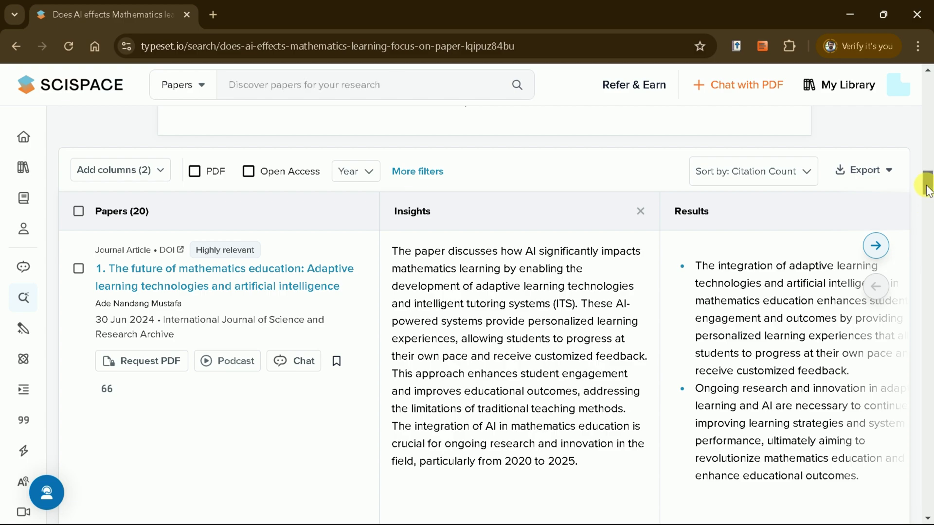
# View the paper page for 'The future of mathematics education' in its new tab.
pyautogui.moveTo(927, 189)
pyautogui.mouseDown()
pyautogui.moveTo(929, 311)
pyautogui.moveTo(928, 117)
pyautogui.moveTo(928, 185)
pyautogui.mouseUp()
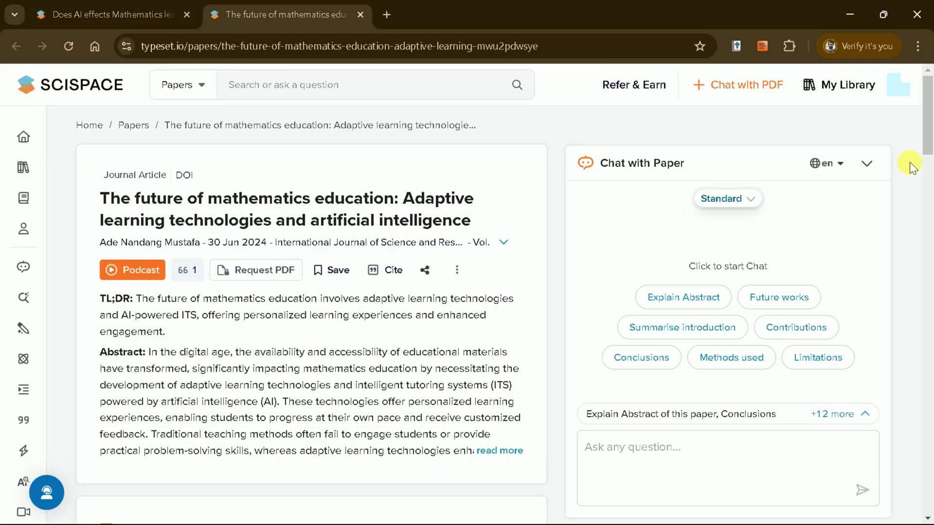
# Scroll the paper page, then close its tab with Ctrl+W to return to the results table.
pyautogui.moveTo(930, 127)
pyautogui.mouseDown()
pyautogui.moveTo(929, 286)
pyautogui.moveTo(929, 145)
pyautogui.mouseUp()
pyautogui.hotkey('ctrl', 'w')
pyautogui.moveTo(928, 181)
pyautogui.mouseDown()
pyautogui.moveTo(929, 246)
pyautogui.moveTo(928, 160)
pyautogui.moveTo(927, 206)
pyautogui.moveTo(929, 172)
pyautogui.moveTo(930, 182)
pyautogui.mouseUp()
# Reveal the 'Create or add columns' options beside the papers table and browse them.
pyautogui.click(877, 196)
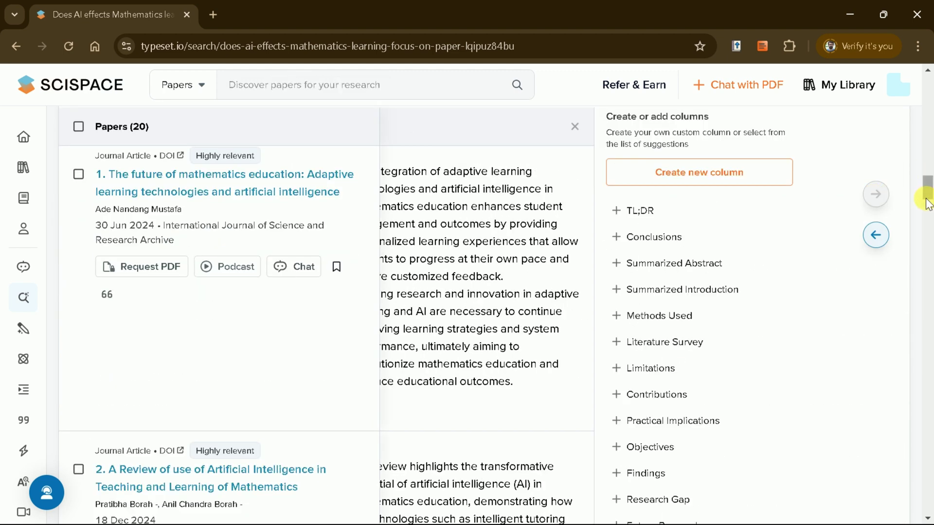
pyautogui.moveTo(929, 194); pyautogui.dragTo(928, 188)
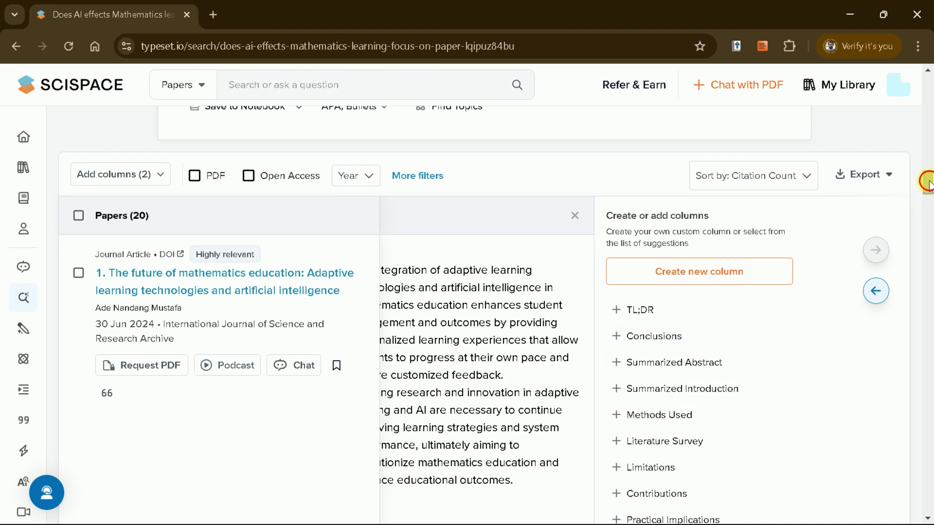
pyautogui.moveTo(929, 185); pyautogui.dragTo(929, 193)
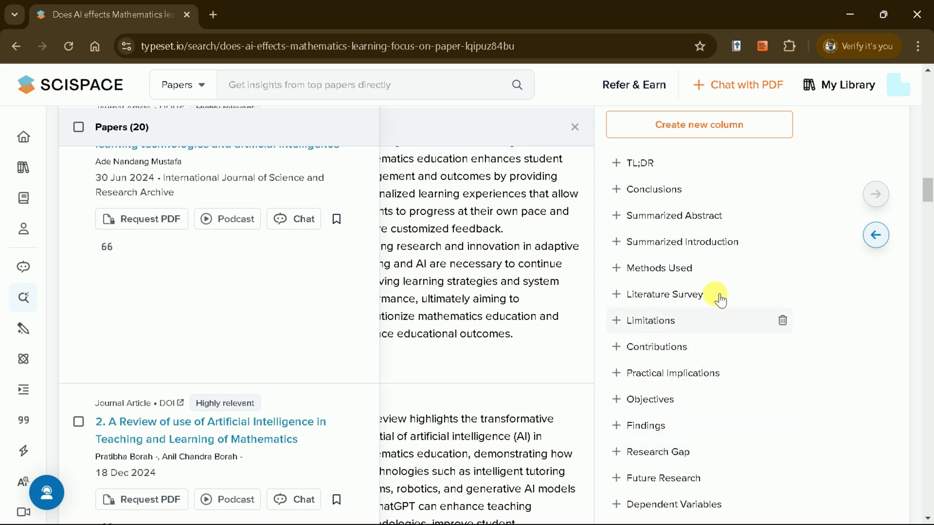
pyautogui.moveTo(929, 193); pyautogui.dragTo(928, 194)
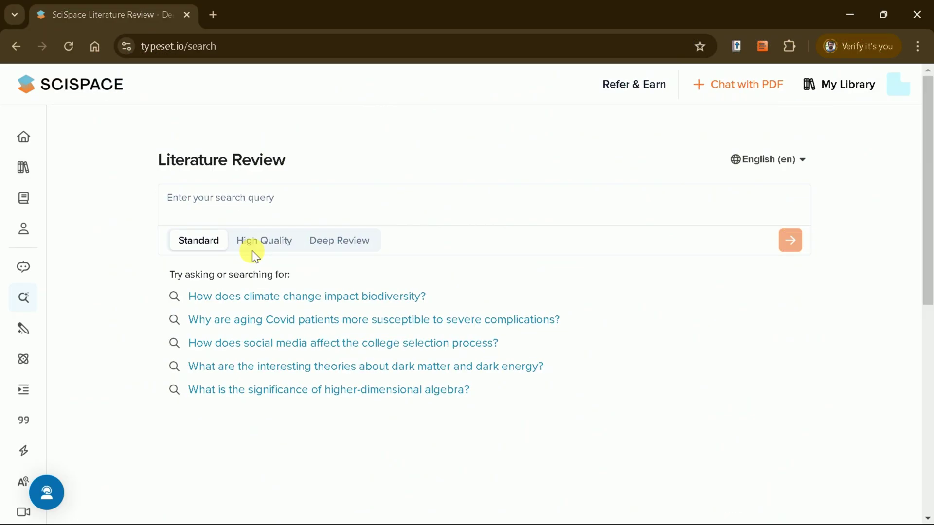
# Cycle the search mode through High Quality, Deep Review and Standard, finishing on Deep Review.
pyautogui.click(250, 247)
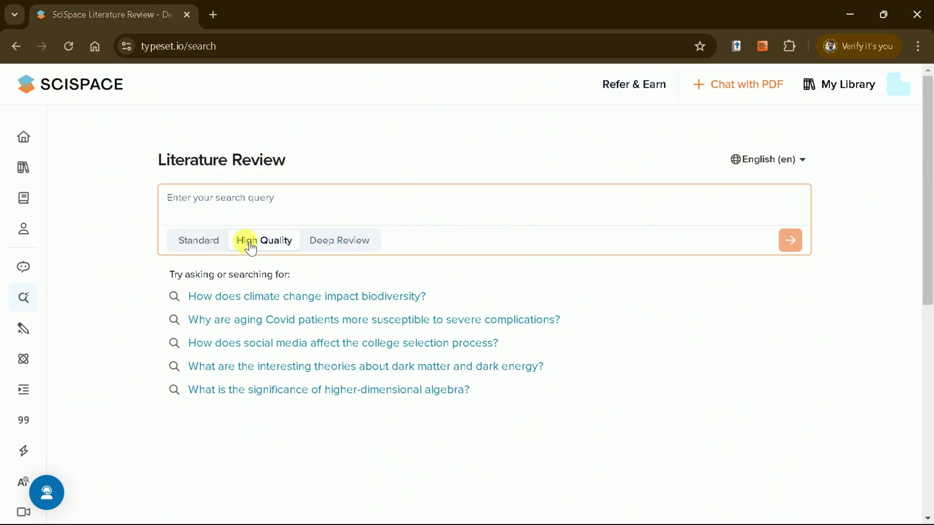
pyautogui.click(355, 251)
pyautogui.click(214, 245)
pyautogui.click(339, 245)
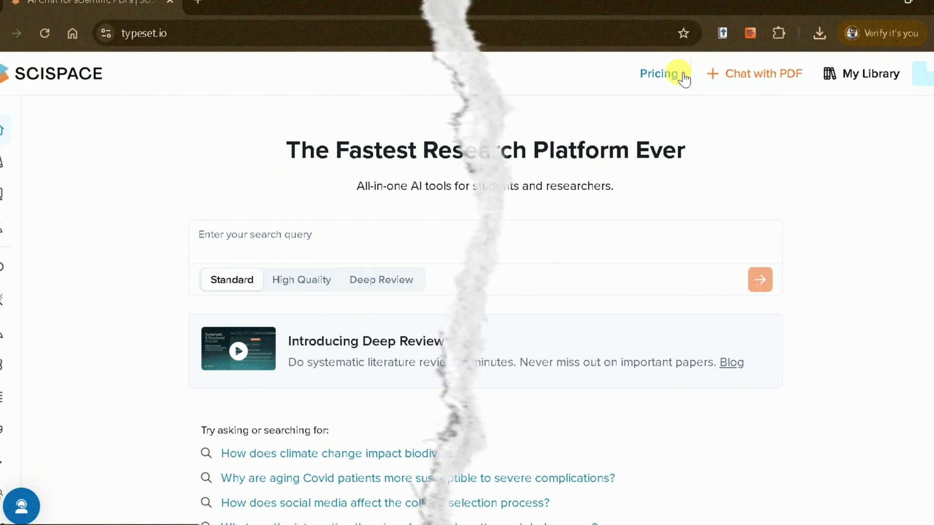
# Open the Pricing page and browse the available plans.
pyautogui.click(671, 87)
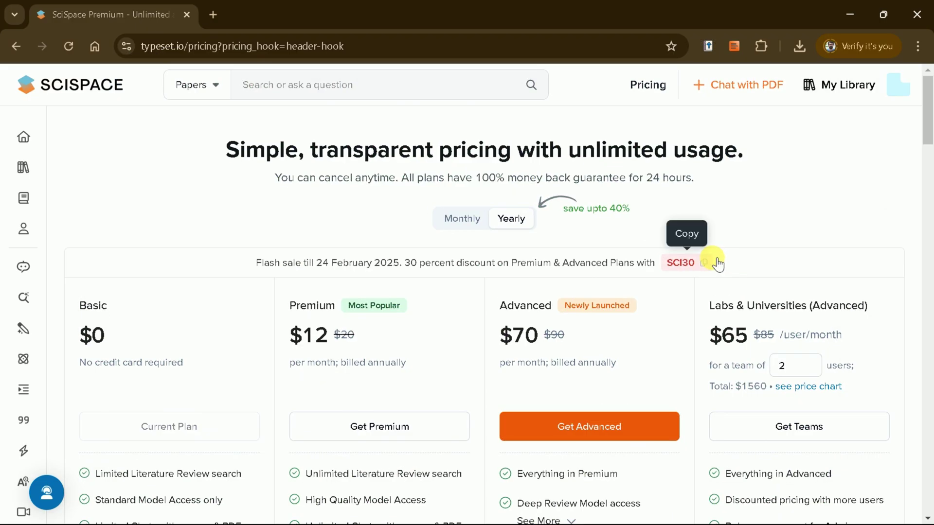
pyautogui.scroll(-6, 718, 263)
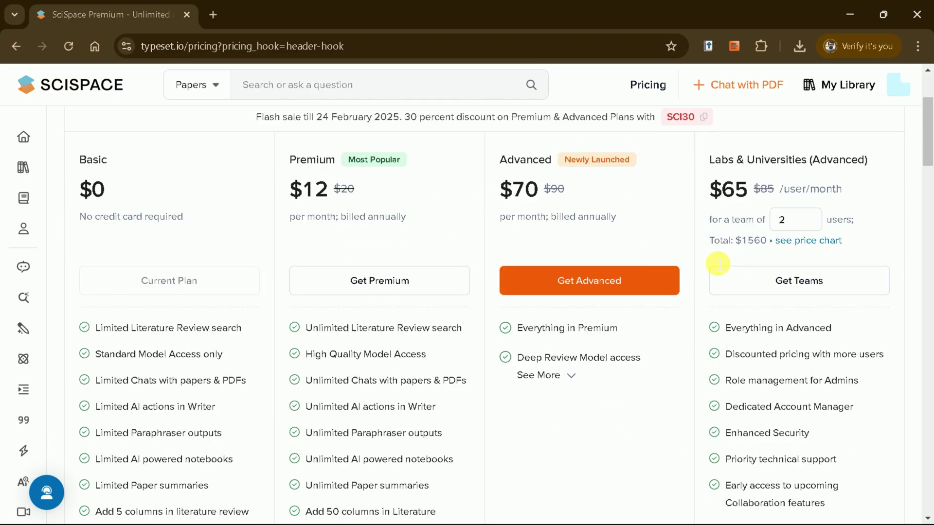
pyautogui.scroll(6, 715, 260)
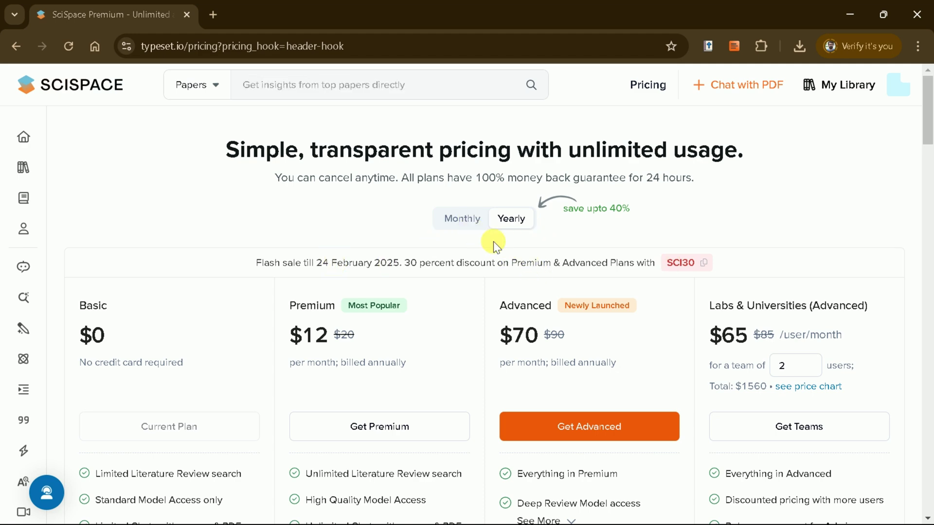
pyautogui.scroll(-3, 559, 262)
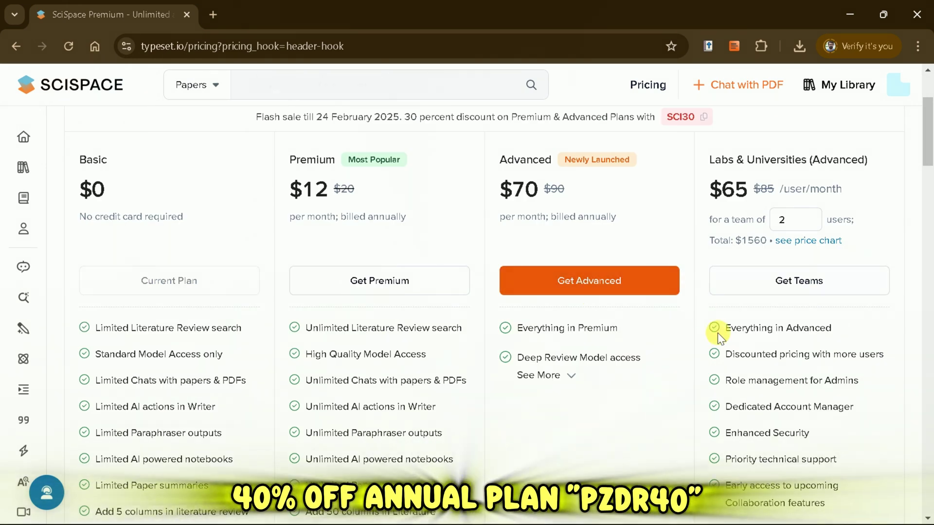
pyautogui.scroll(3, 679, 298)
# Switch the plans to monthly billing and review the monthly prices.
pyautogui.click(461, 220)
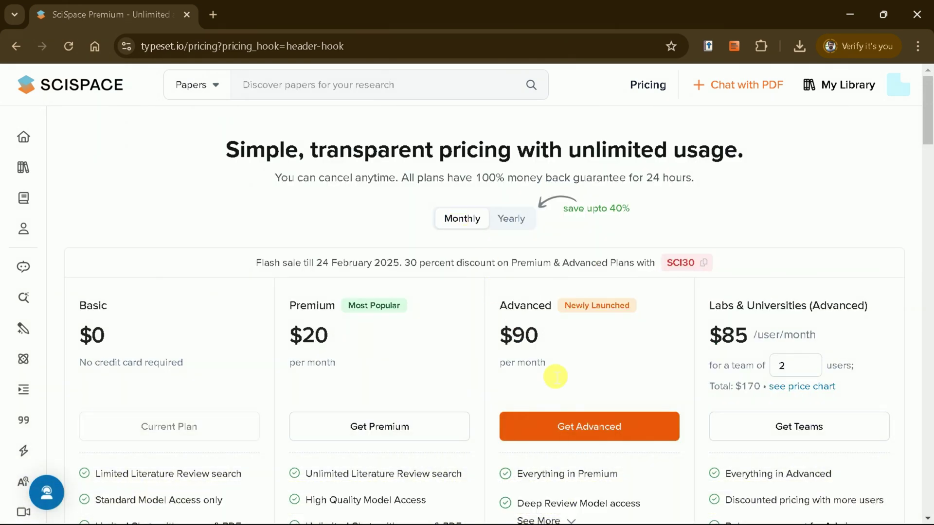
pyautogui.scroll(-2, 566, 387)
pyautogui.scroll(-3, 489, 373)
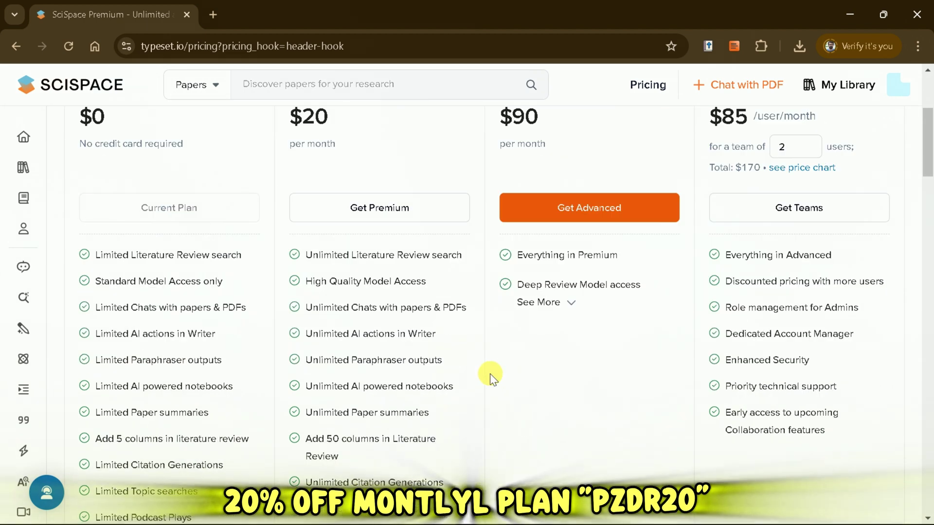
pyautogui.scroll(3, 489, 373)
# Switch back to yearly billing and review the yearly plan prices.
pyautogui.click(510, 147)
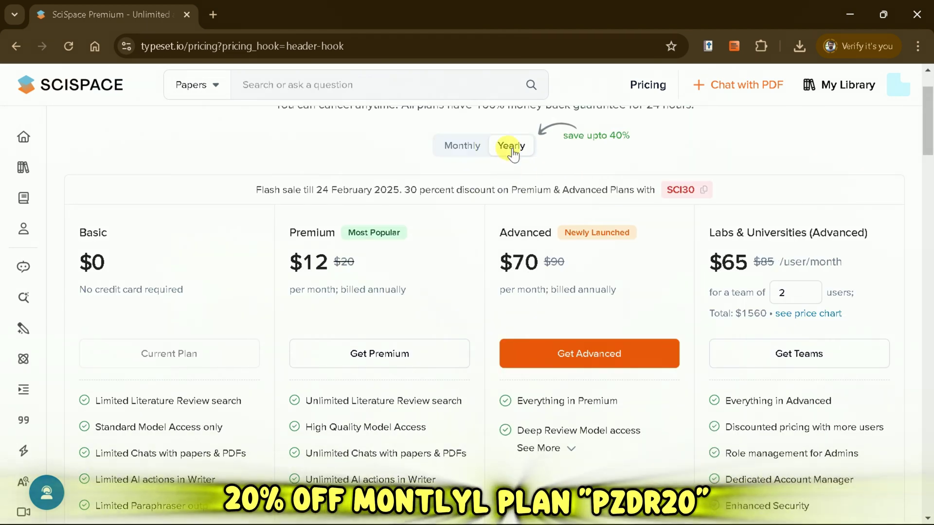
pyautogui.scroll(-1, 521, 327)
pyautogui.scroll(1, 520, 329)
pyautogui.scroll(2, 519, 330)
pyautogui.scroll(-2, 519, 332)
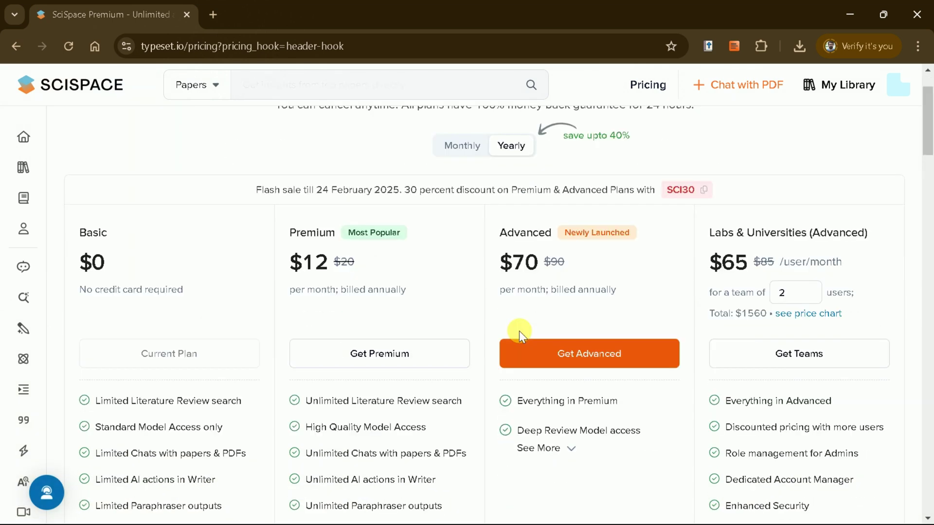
pyautogui.scroll(-2, 520, 332)
pyautogui.scroll(2, 519, 327)
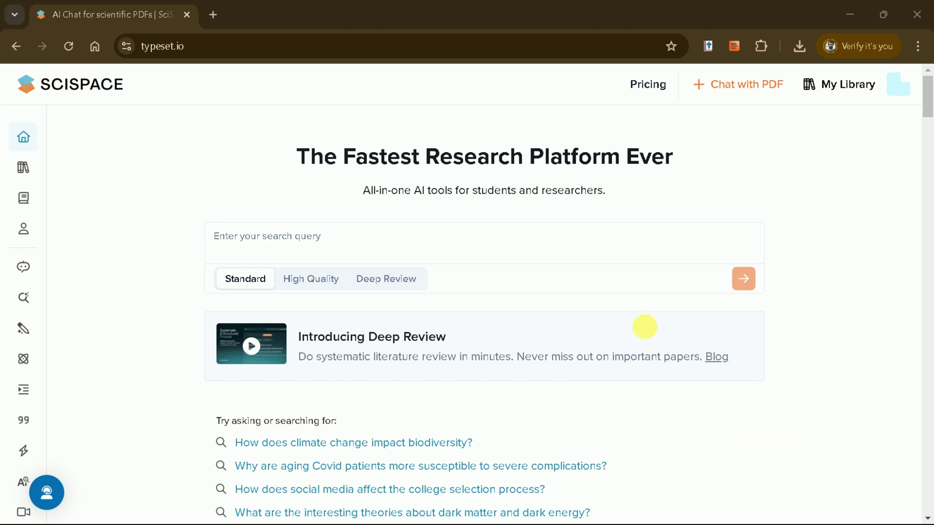
pyautogui.moveTo(8, 144)
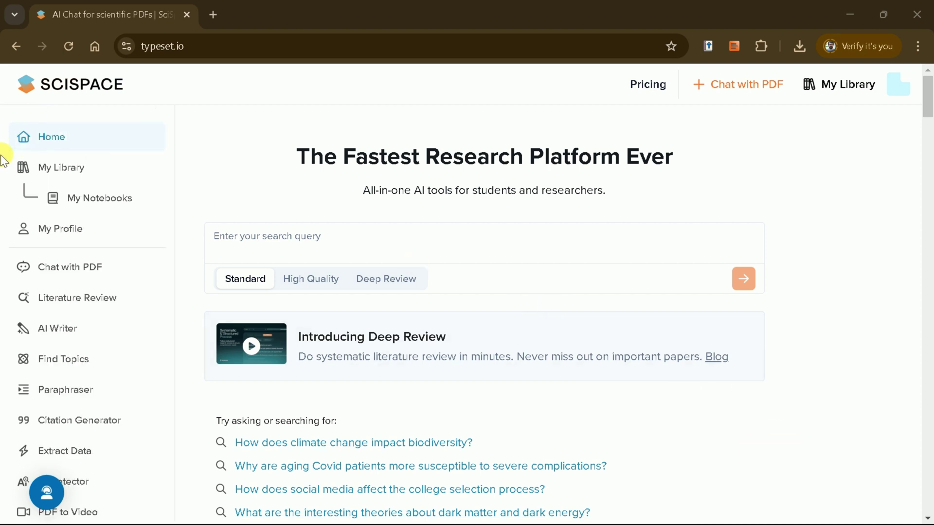